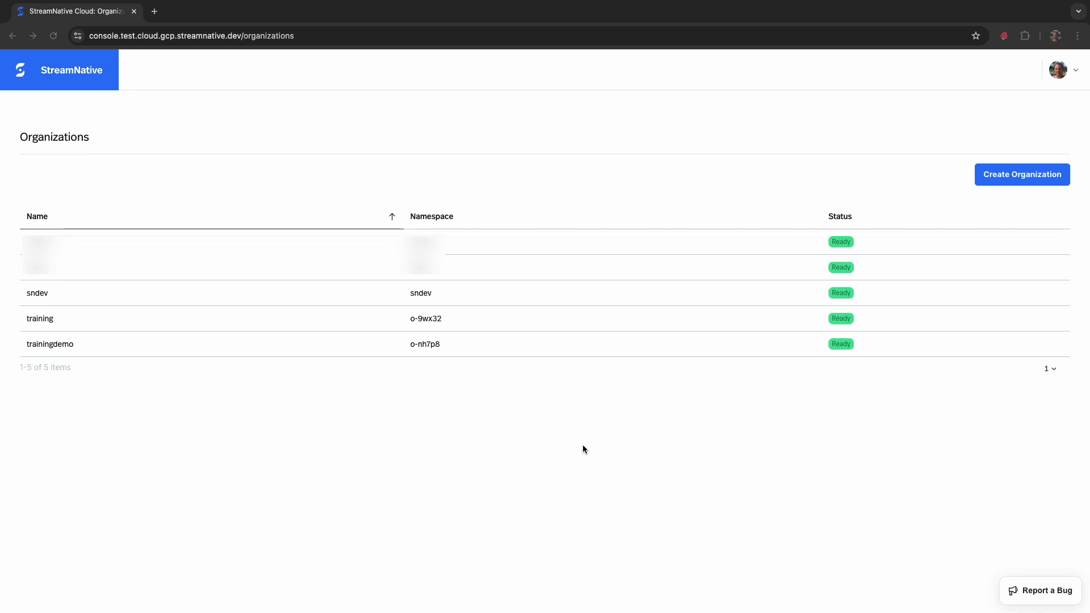
Step: Open the trainingdemo organization from the organizations list
click(1076, 72)
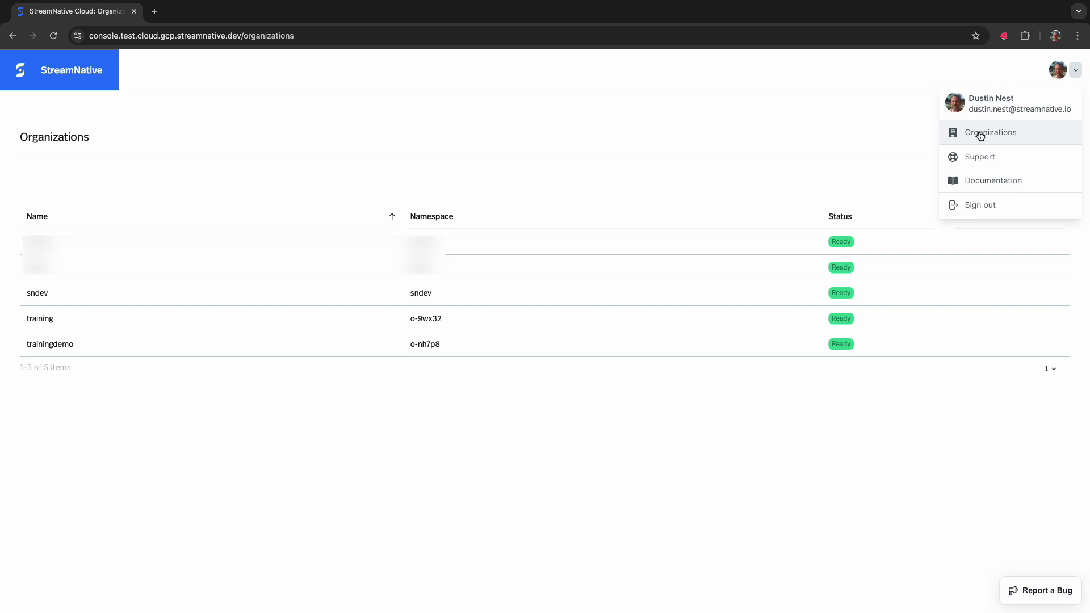
click(892, 126)
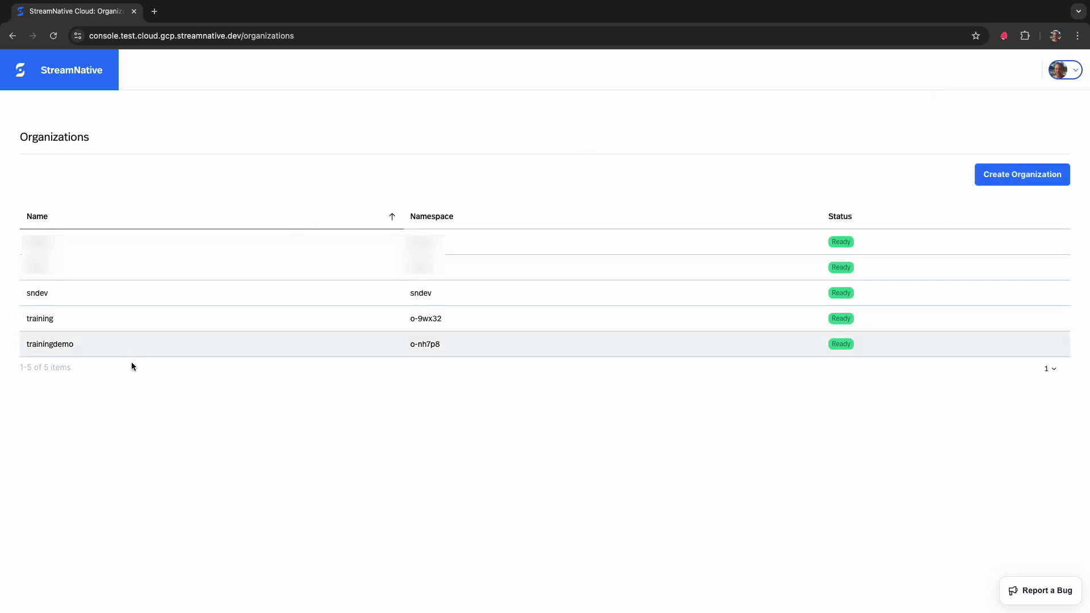
click(67, 348)
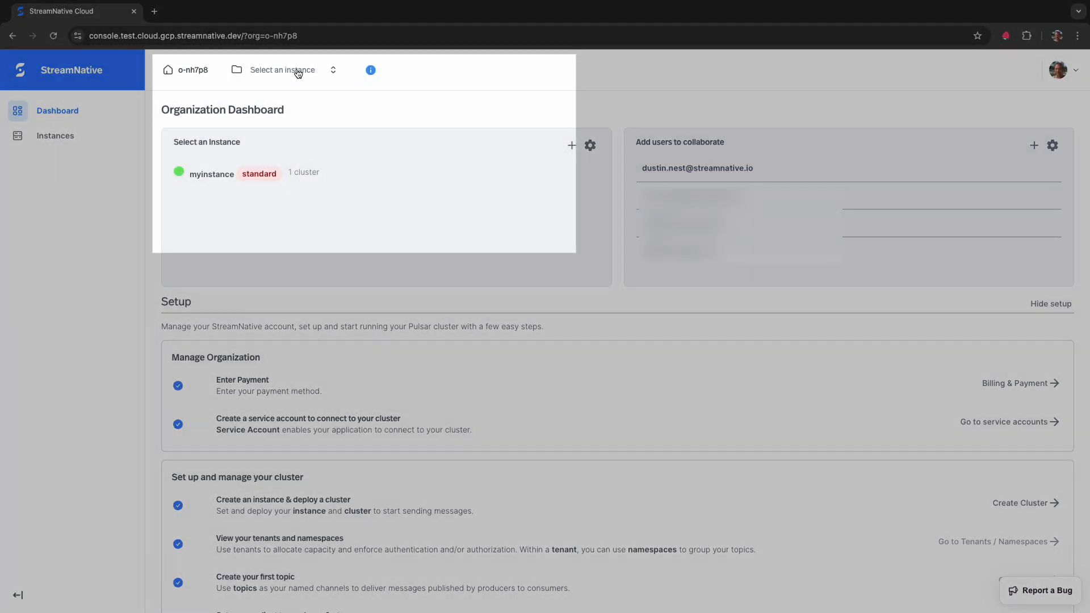
Step: Select the cluster mycluster in the instance myinstance and review its details and configuration
click(299, 70)
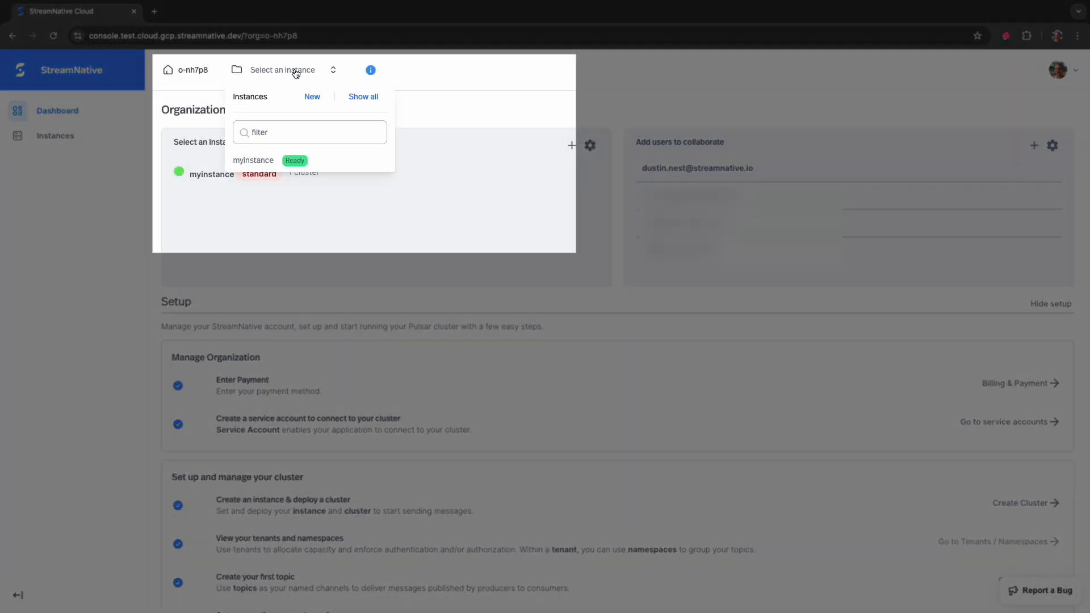
click(250, 163)
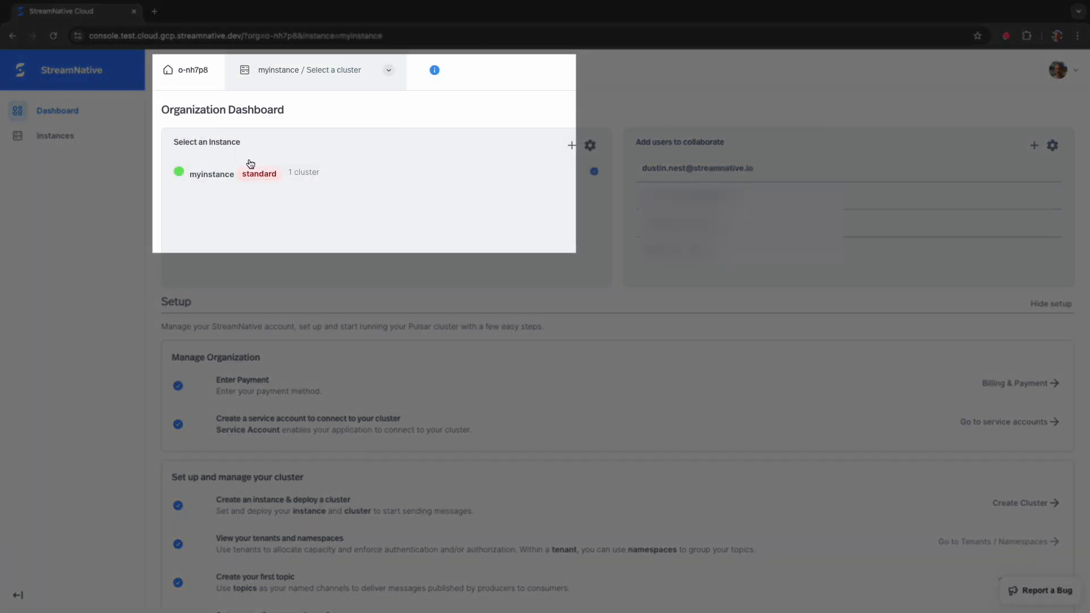
click(341, 73)
click(251, 186)
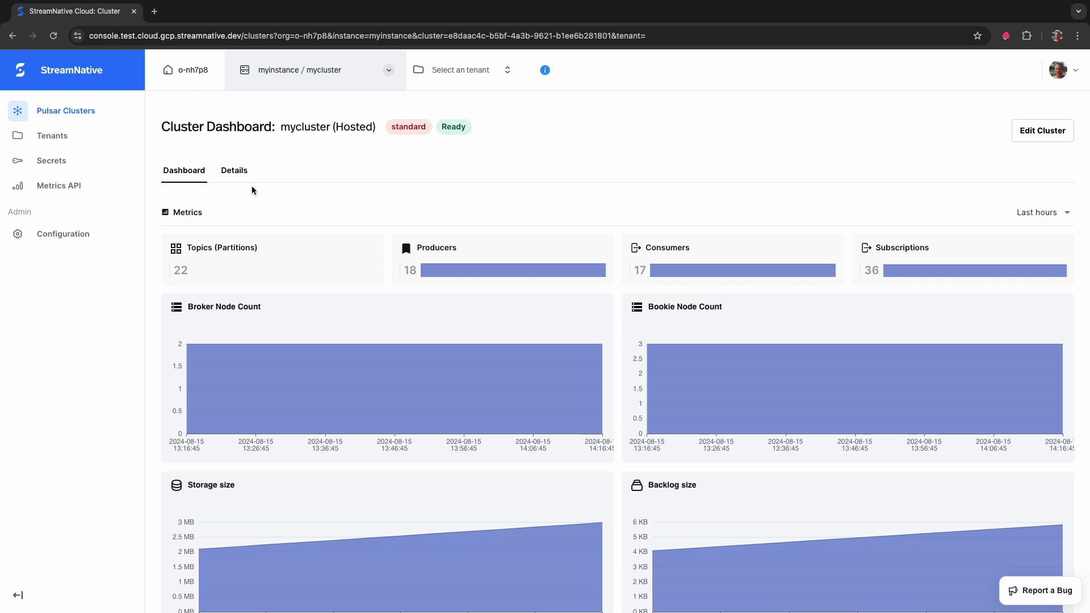
click(239, 176)
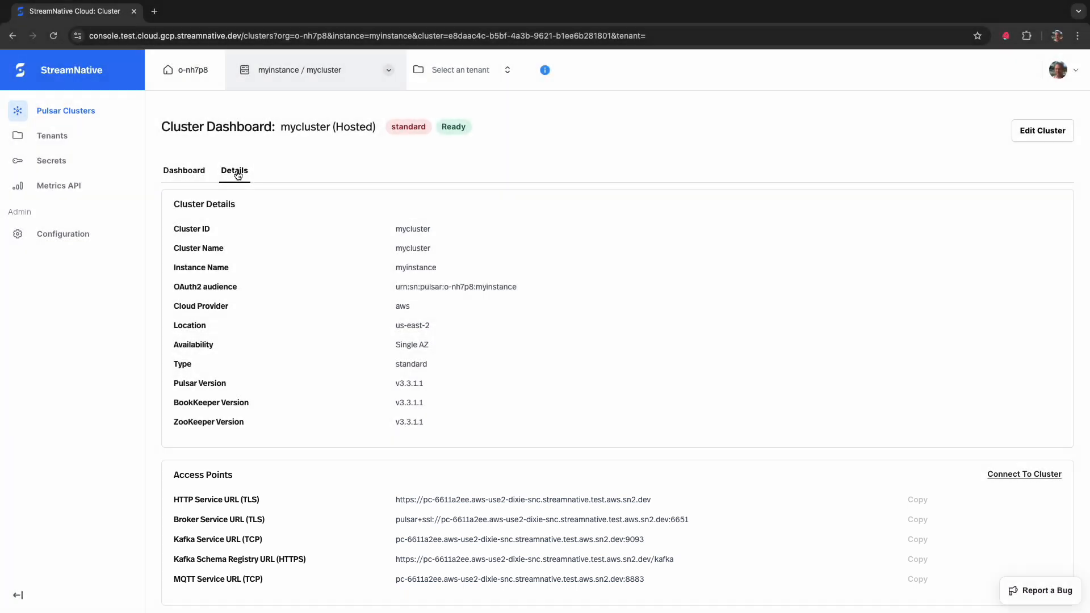
click(88, 234)
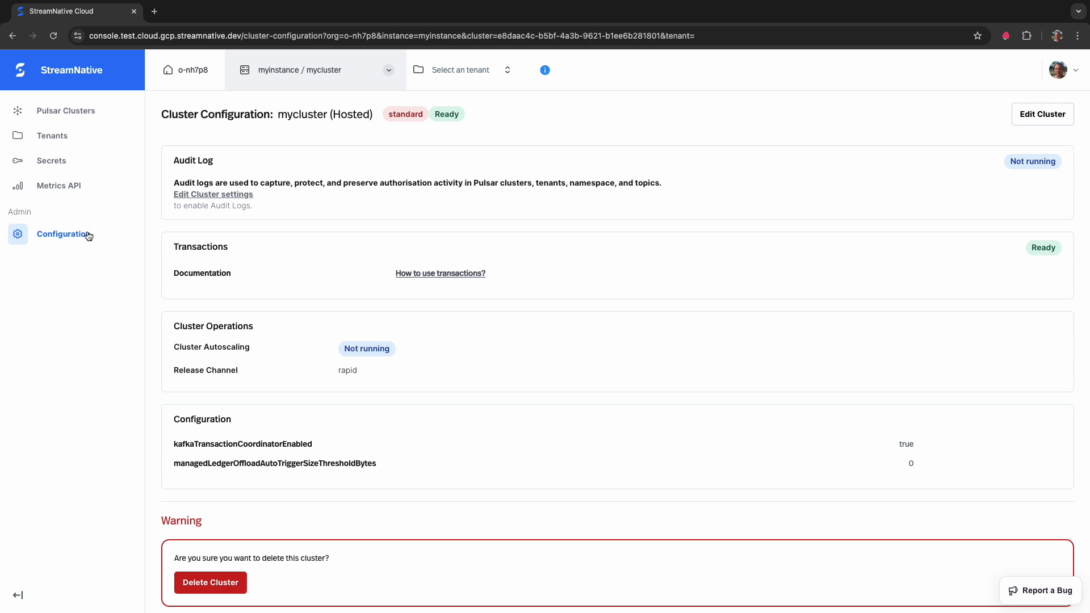
Step: Create a tenant named training with the training service account as admin role and mycluster as allowed cluster
click(62, 143)
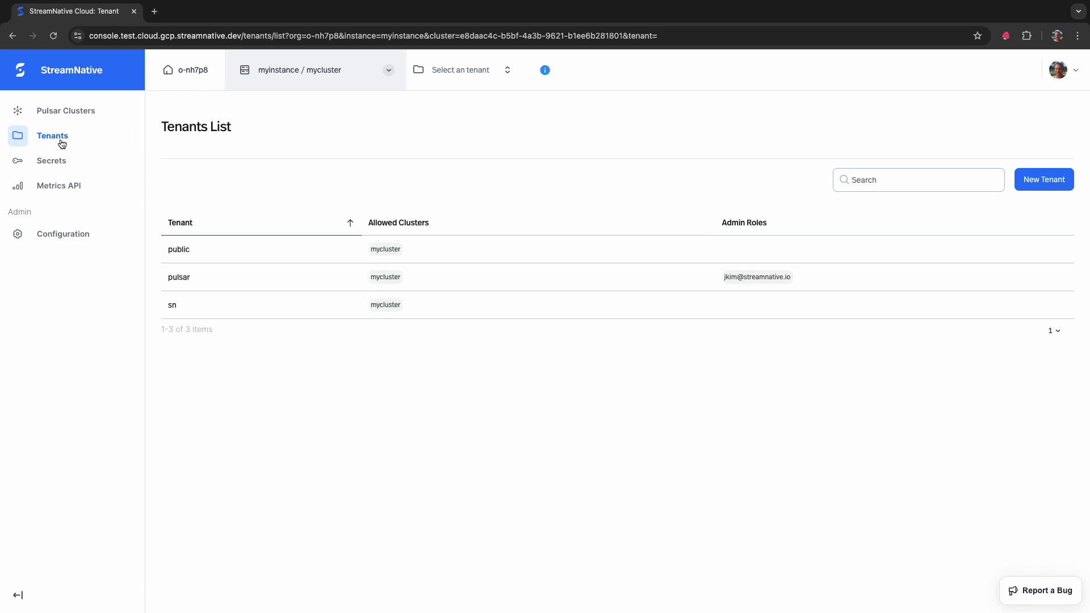
click(1046, 180)
click(489, 258)
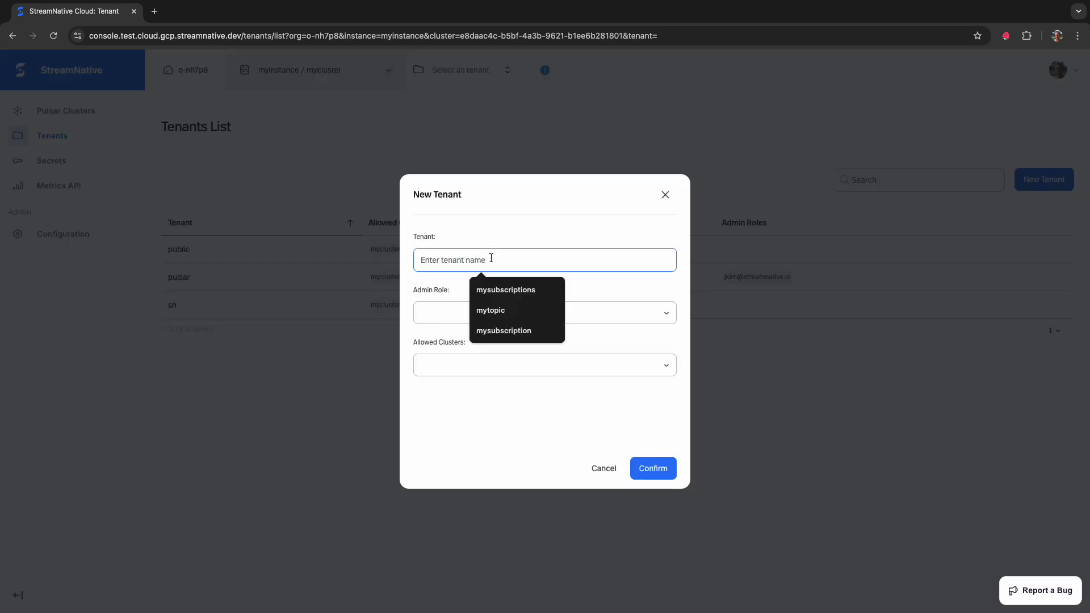
text(training)
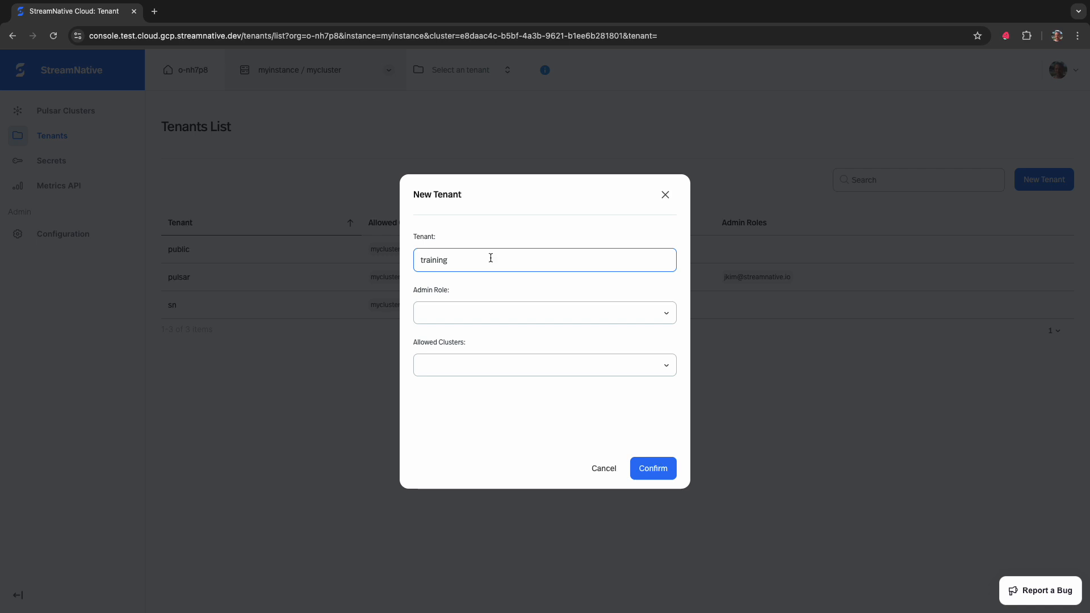
click(488, 317)
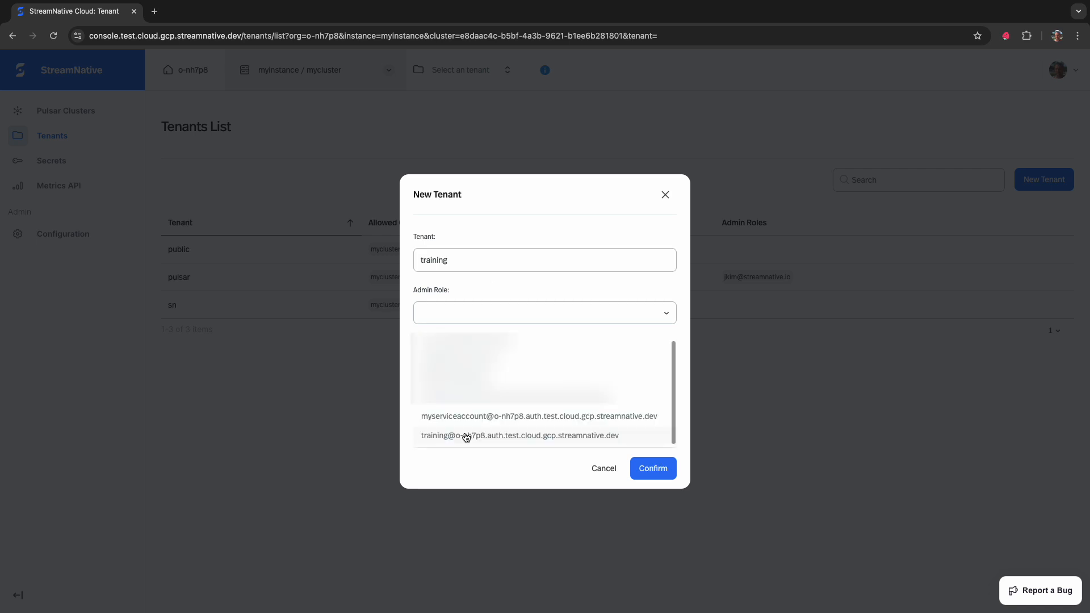
click(466, 436)
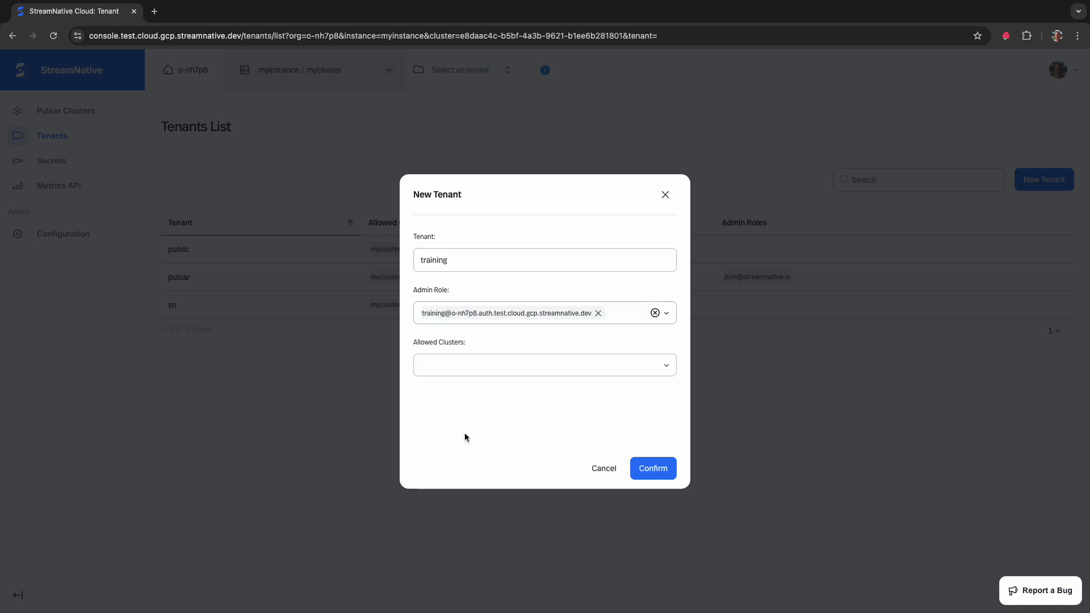
click(475, 369)
click(457, 391)
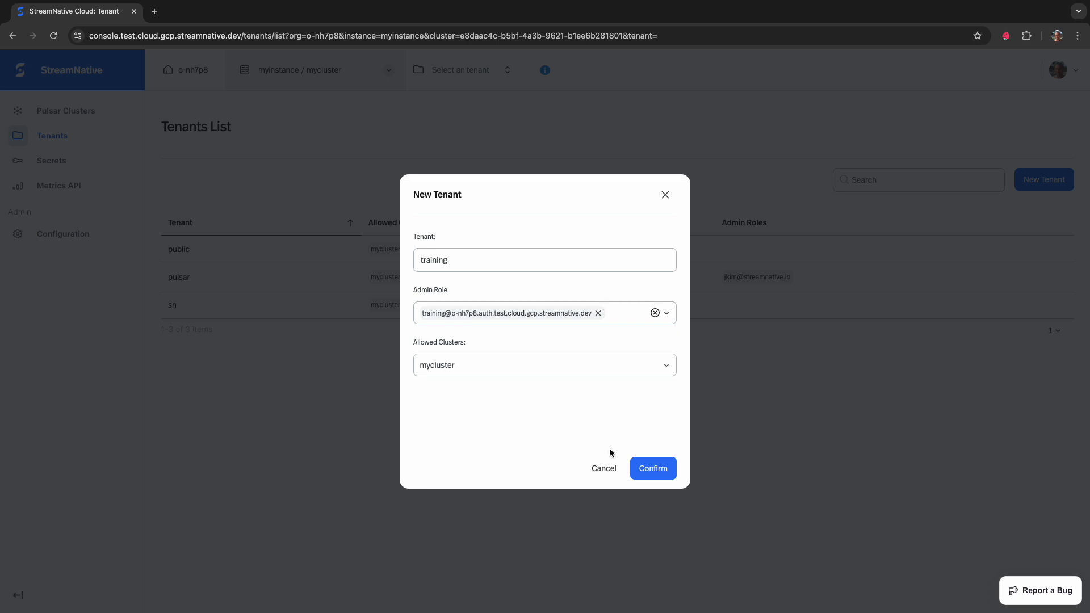
click(645, 467)
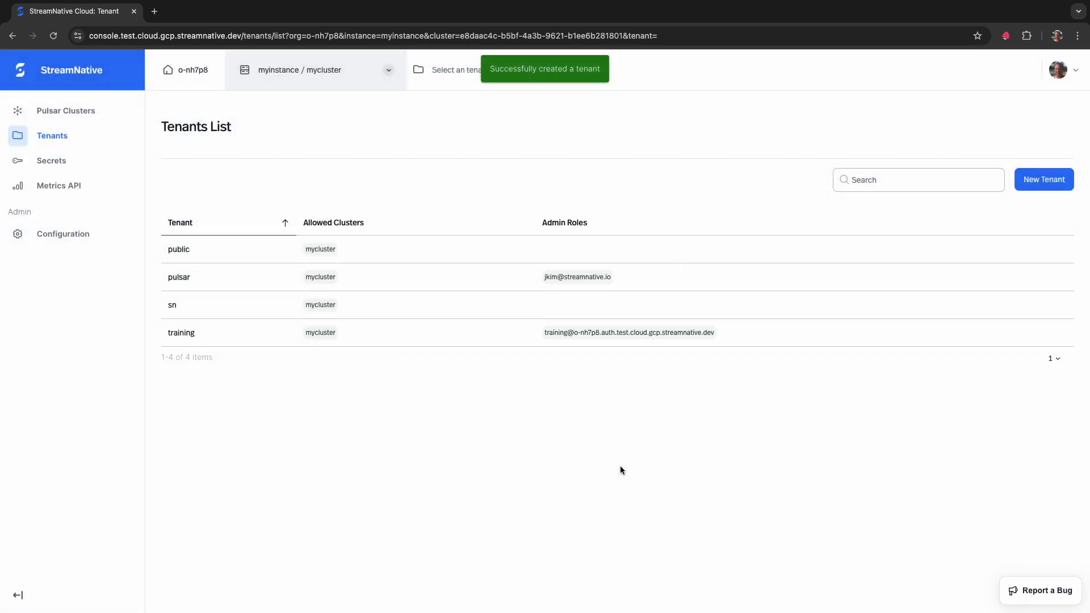
Step: Review the training tenant's dashboard and configuration, and create a namespace named mynamespace in it
click(192, 334)
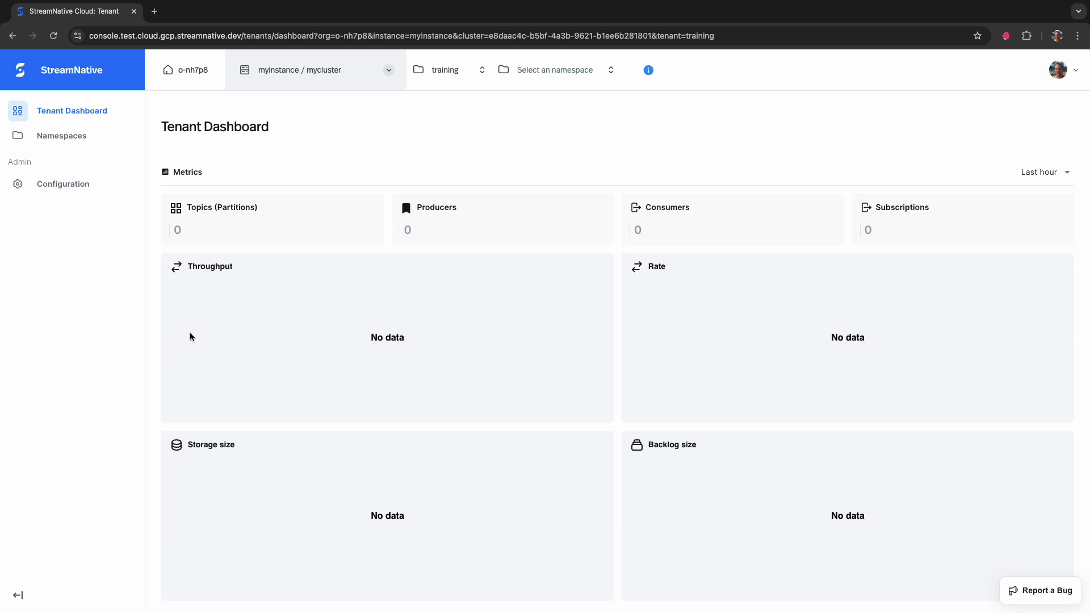
click(68, 192)
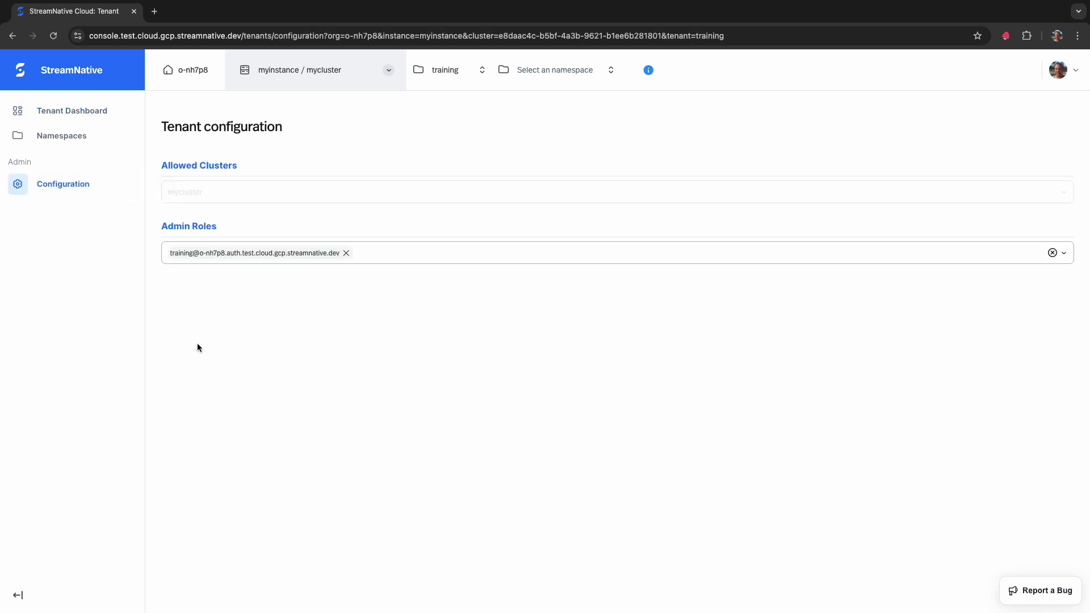
click(78, 141)
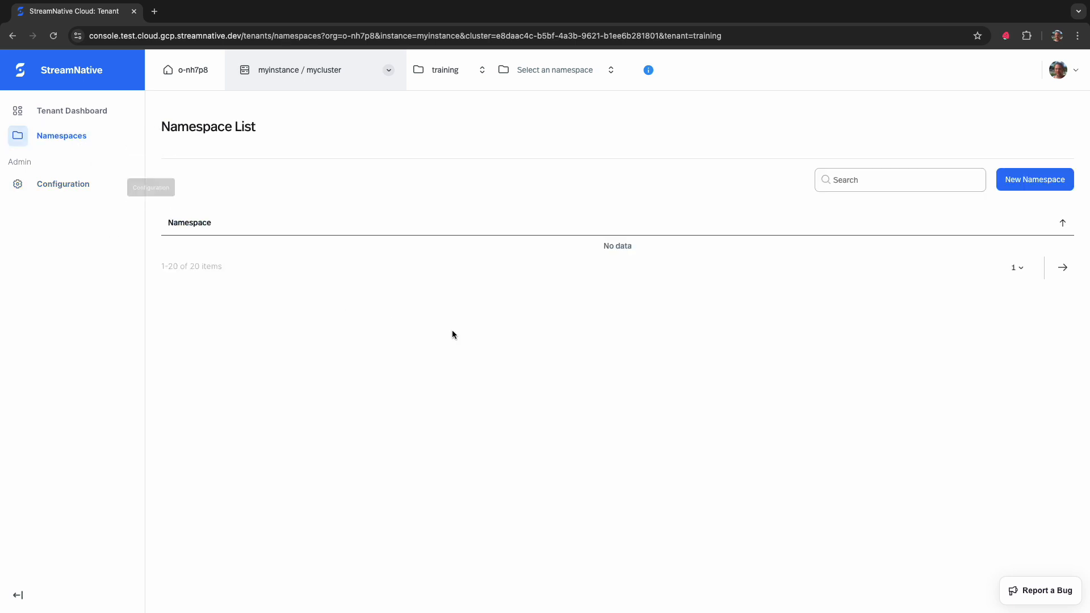
click(1021, 178)
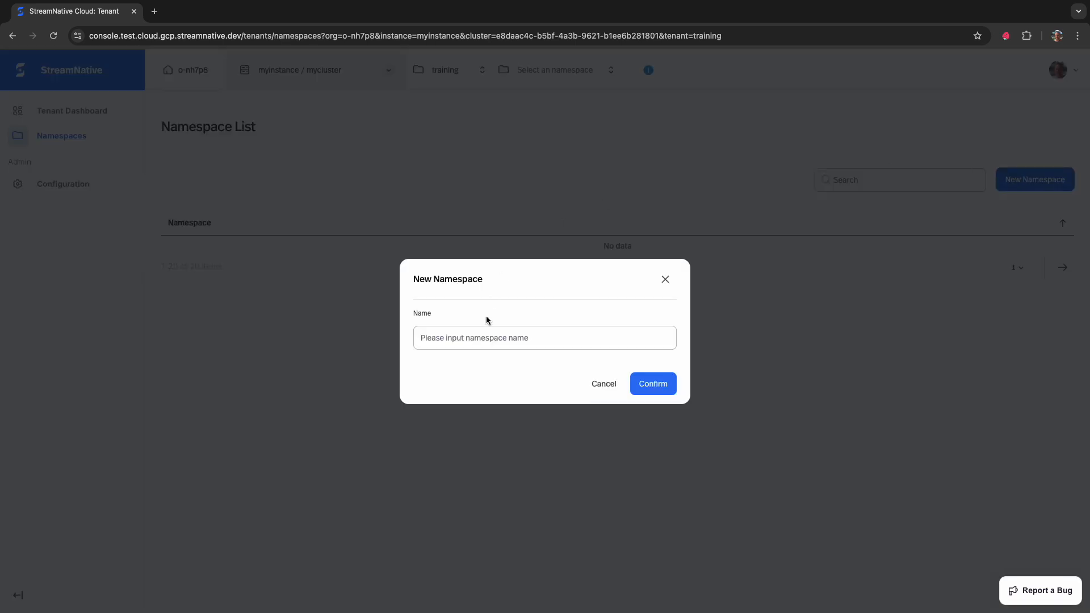
click(486, 339)
text(mynamespace)
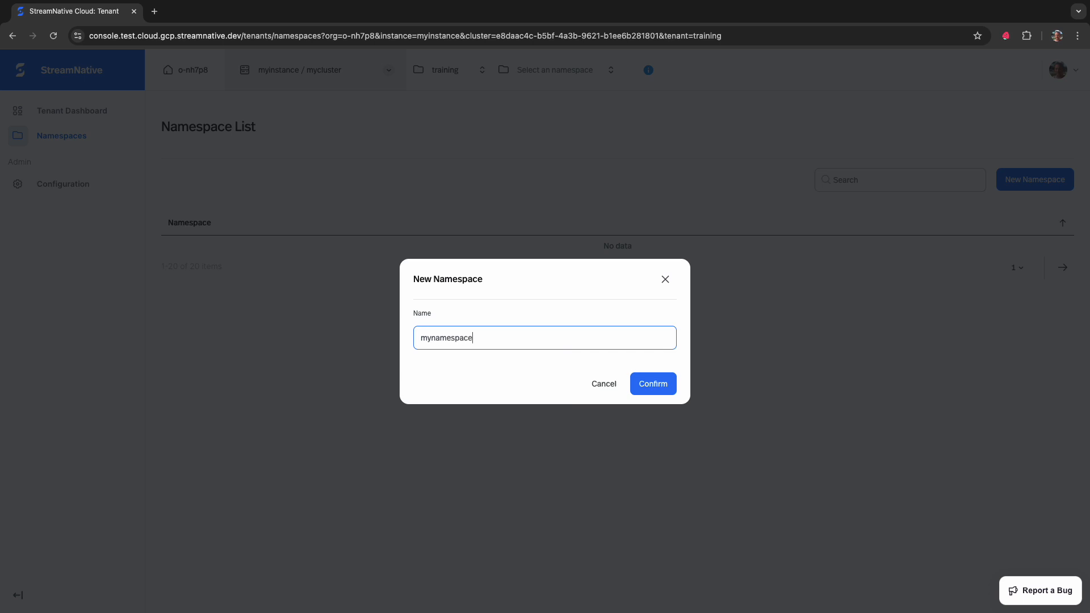
key(Return)
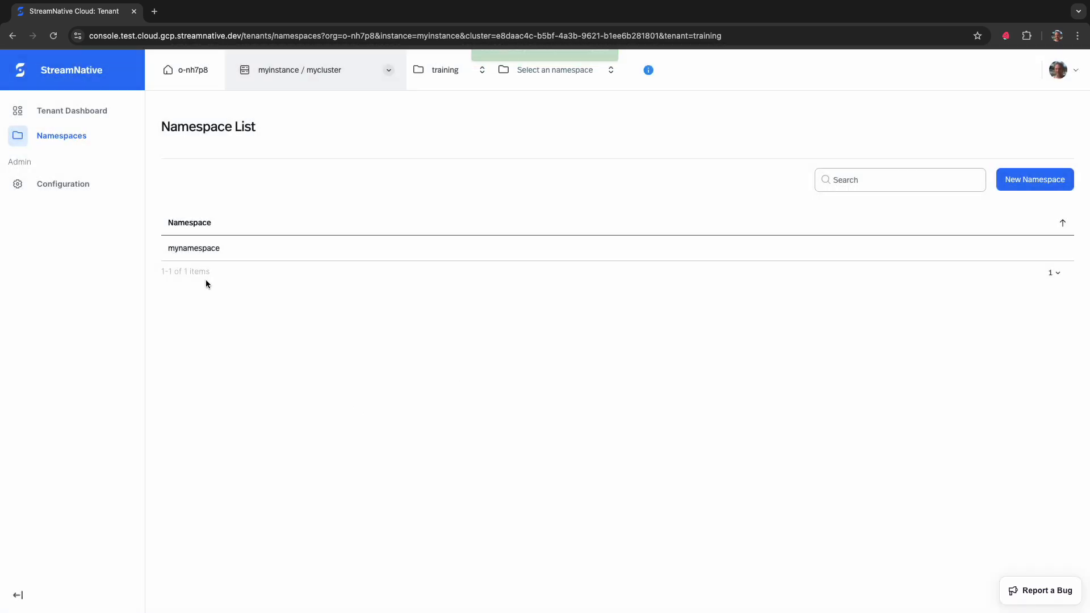
Step: Authorize the training service account on mynamespace with the consume and produce permissions
click(202, 248)
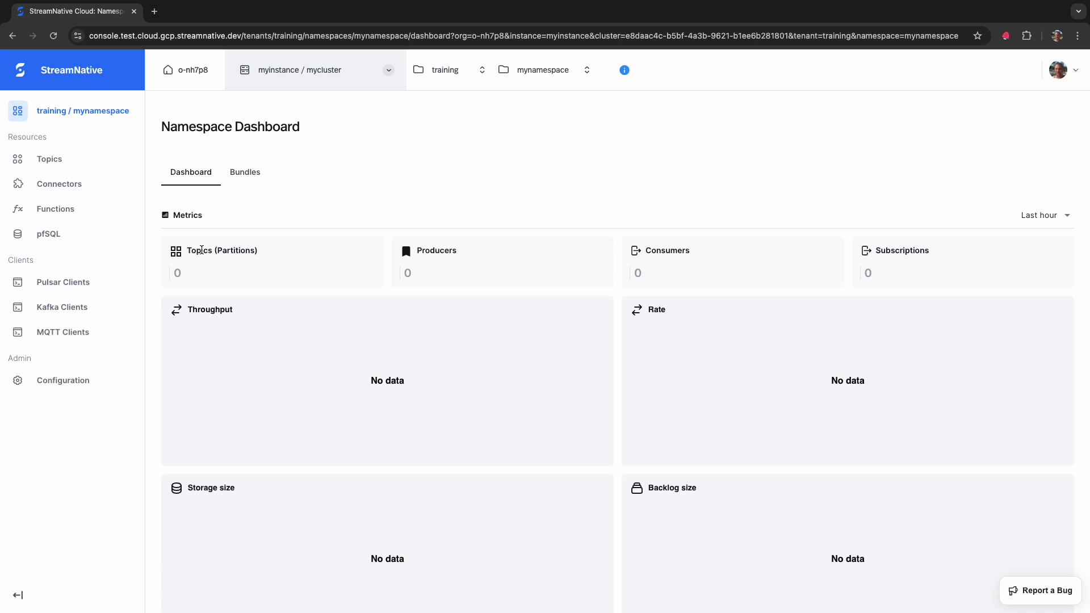
click(86, 378)
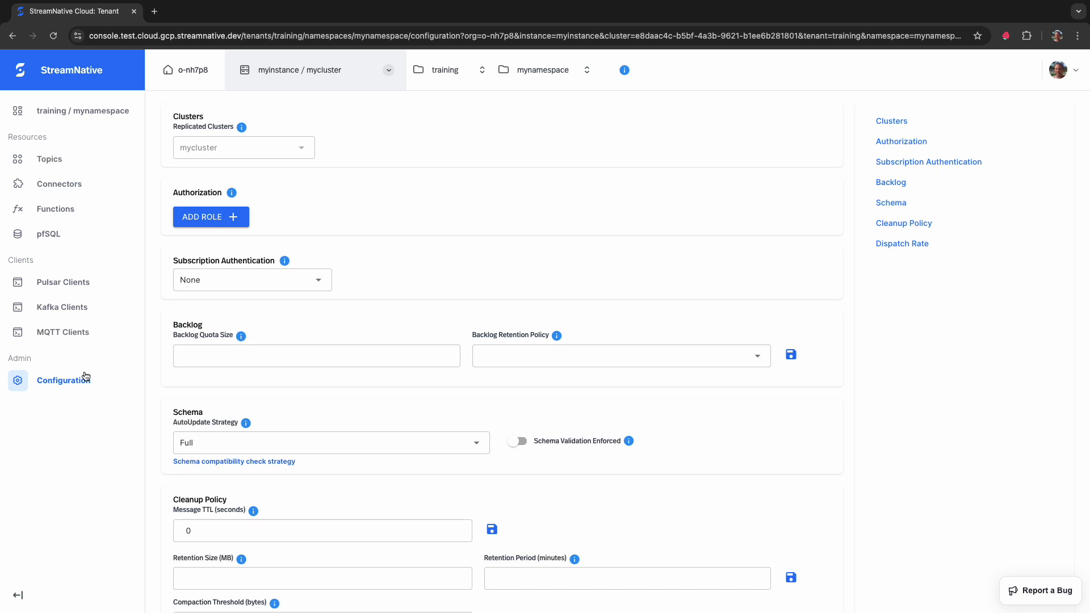
click(233, 222)
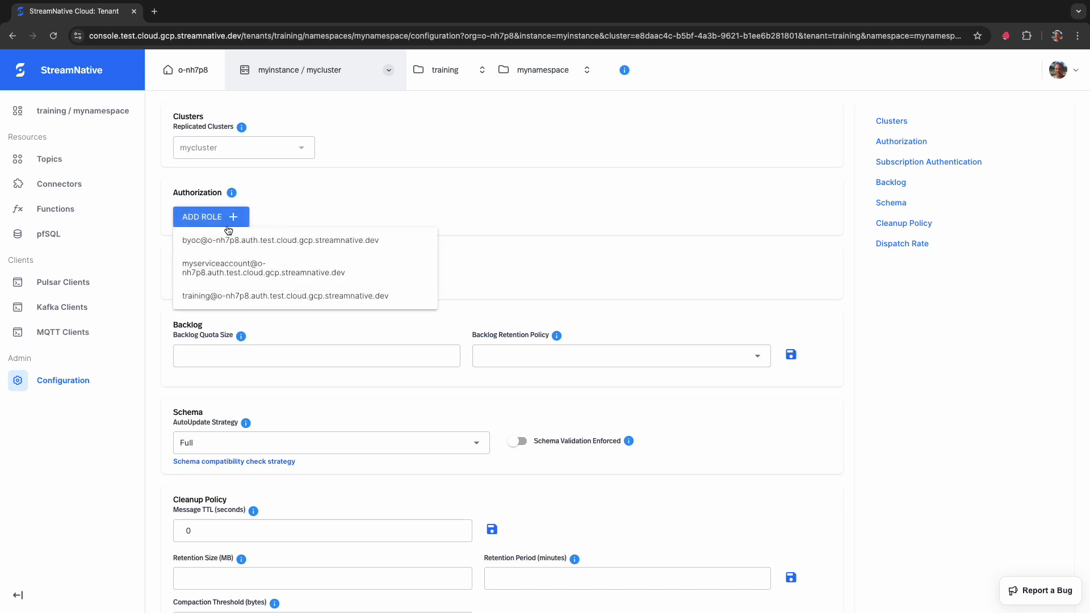
click(209, 301)
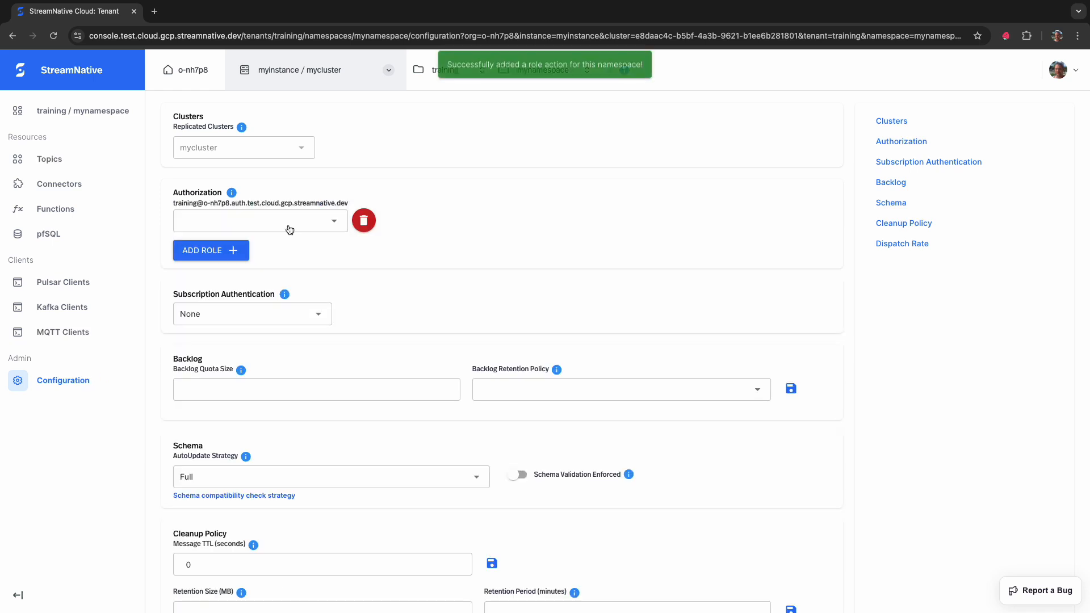
click(290, 220)
click(198, 255)
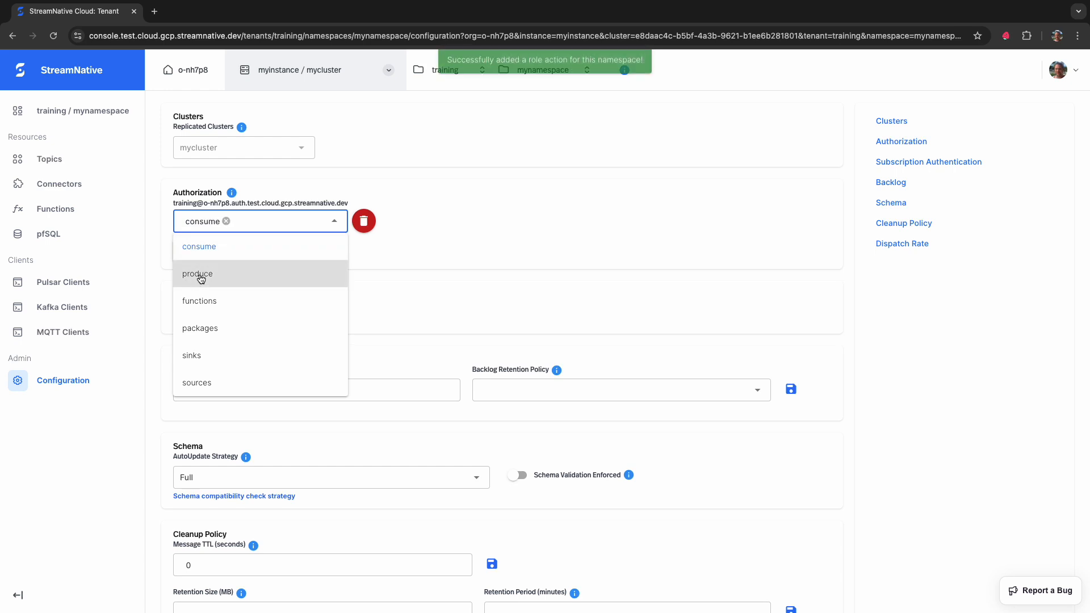
click(200, 276)
click(495, 255)
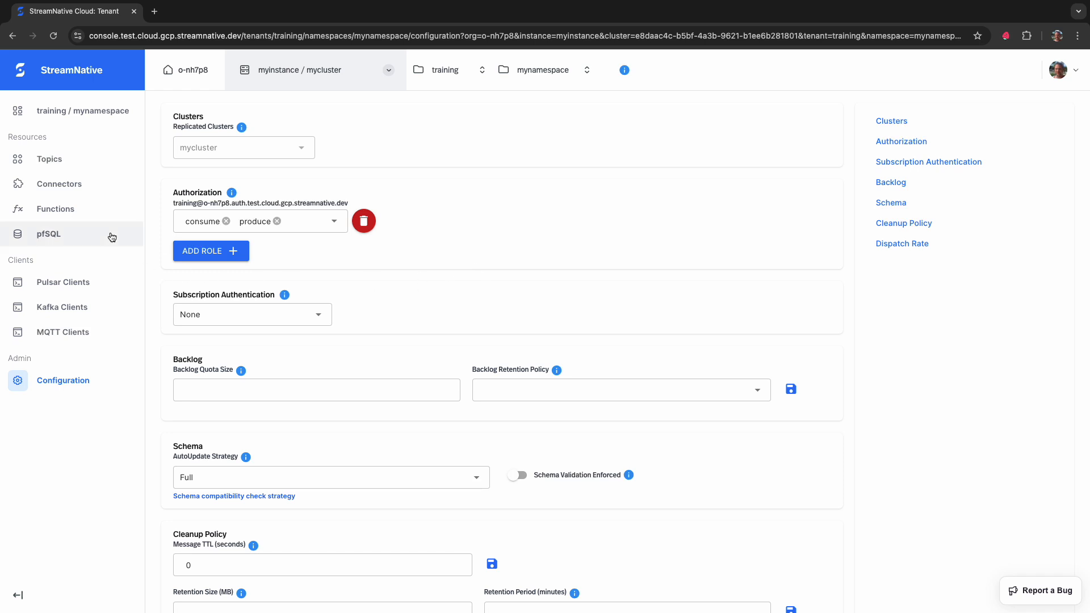
Step: Create a persistent topic named mytopic with 1 partition in mynamespace
click(72, 165)
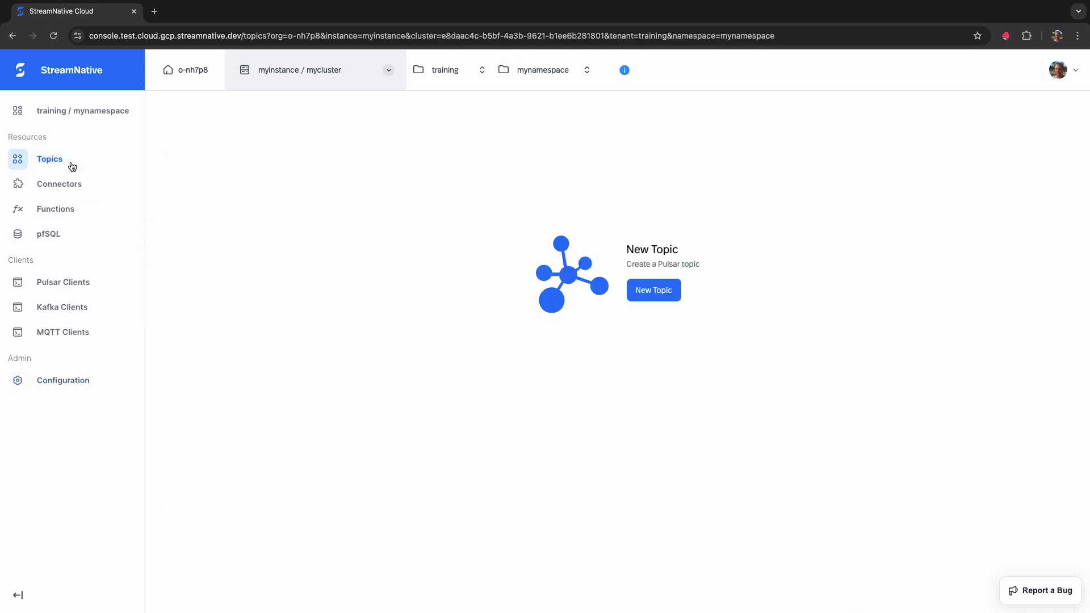
click(661, 297)
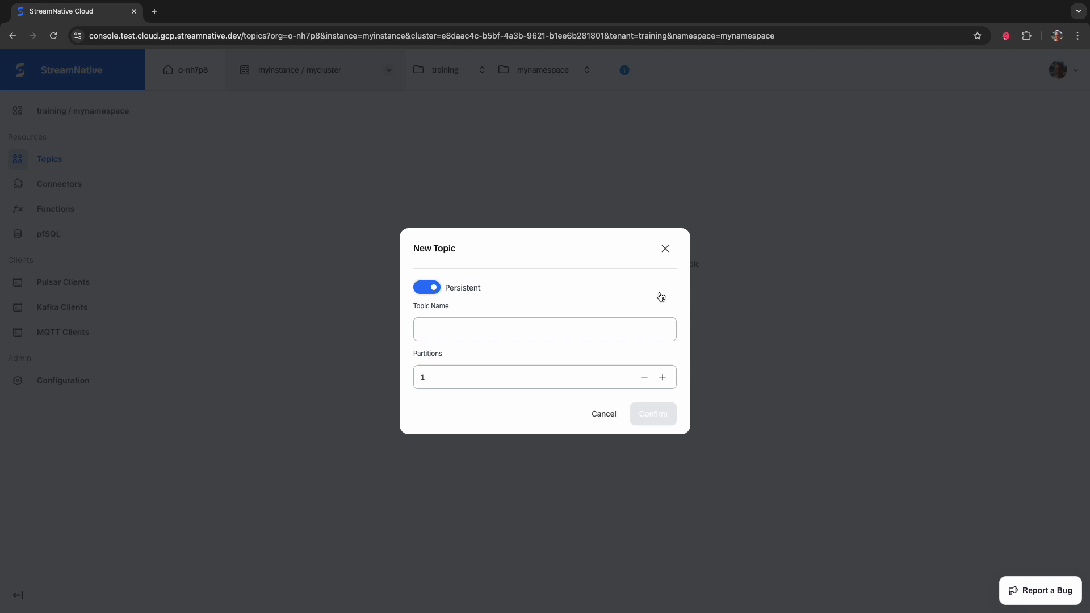
click(523, 329)
text(mytopic)
key(Return)
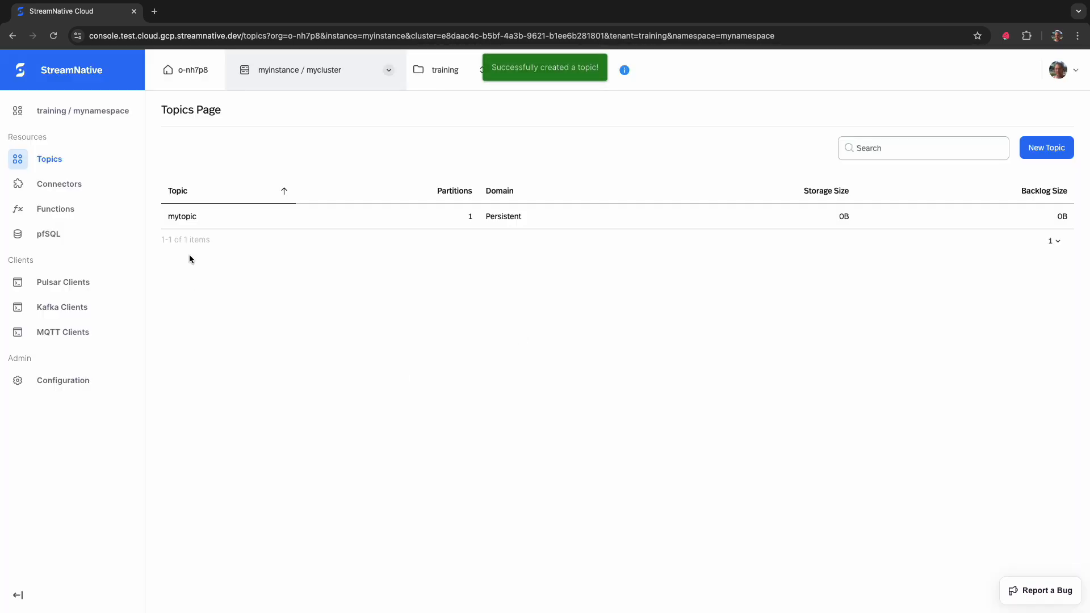
Step: Open mytopic and examine its dashboard and details
click(189, 225)
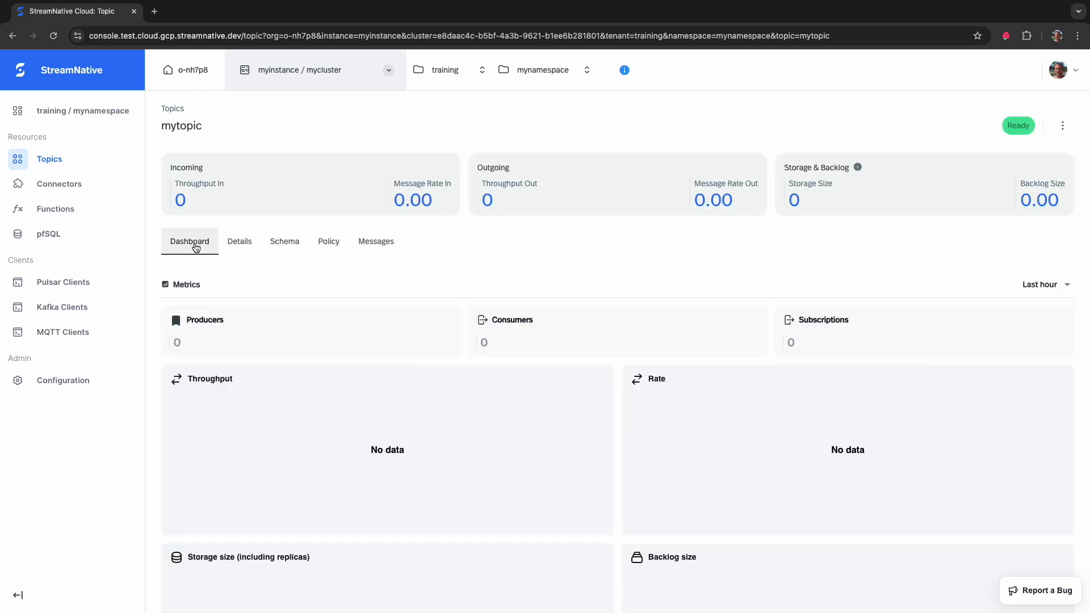
click(241, 246)
scroll(316, 306, down, 2)
scroll(317, 307, down, 1)
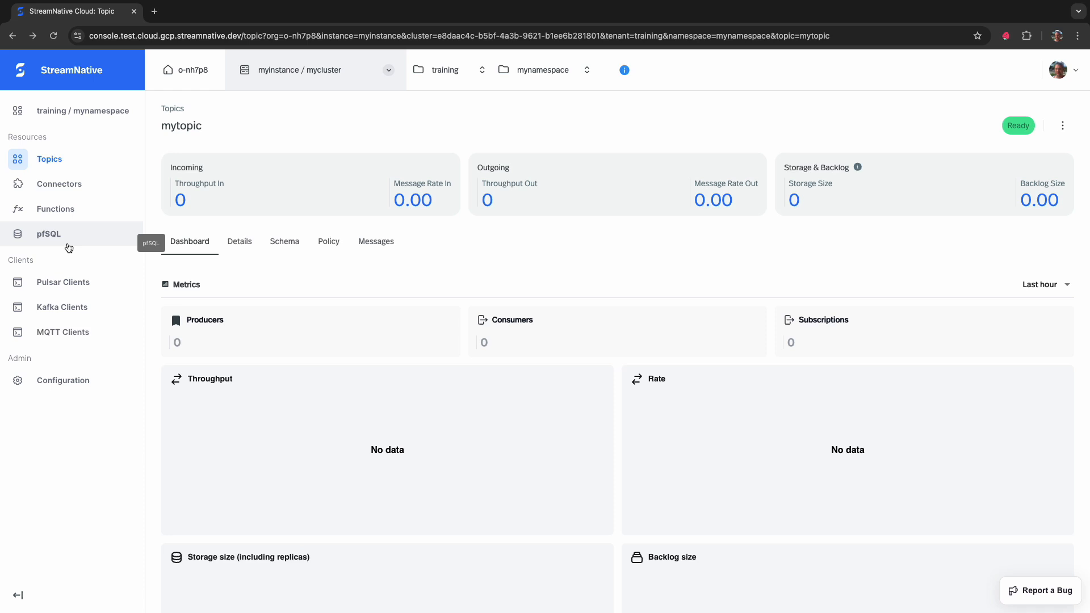
Step: Start the Kafka client setup with the Java client library and choose myserviceaccount as the service account
click(63, 309)
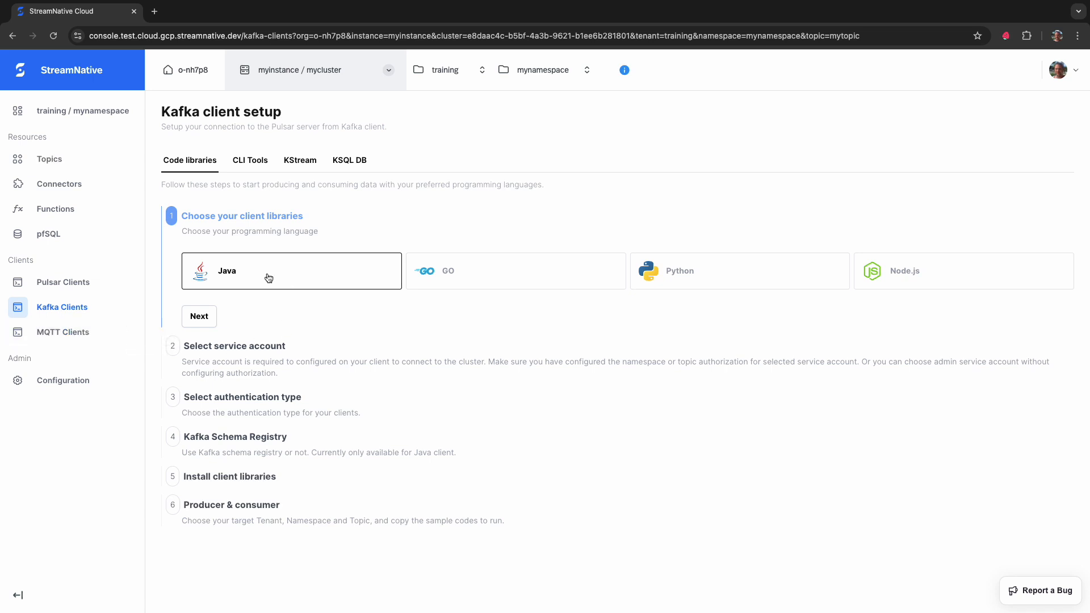
click(197, 320)
click(216, 370)
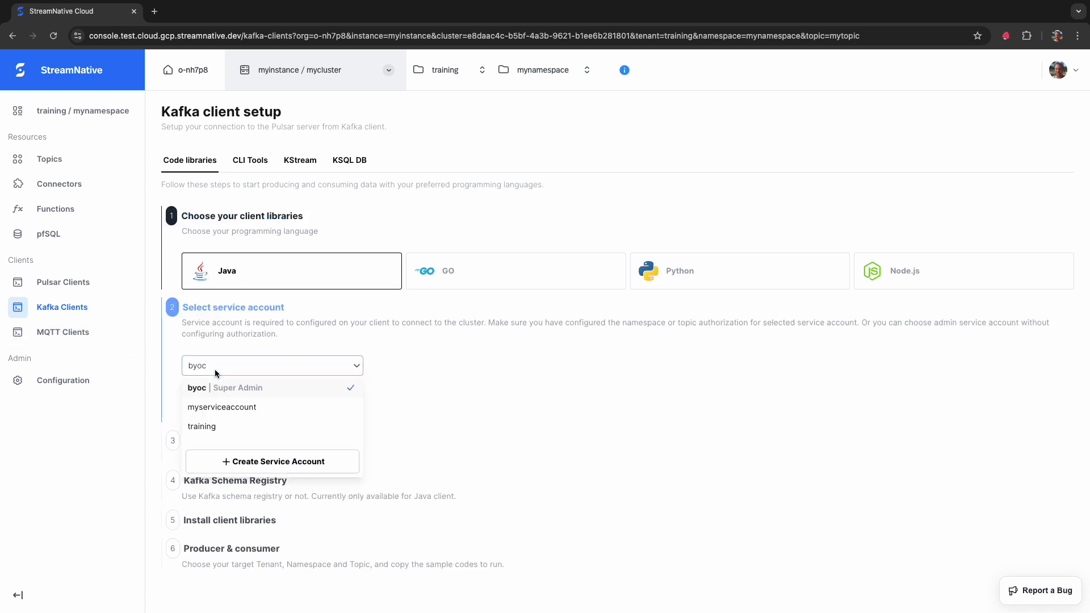
click(228, 409)
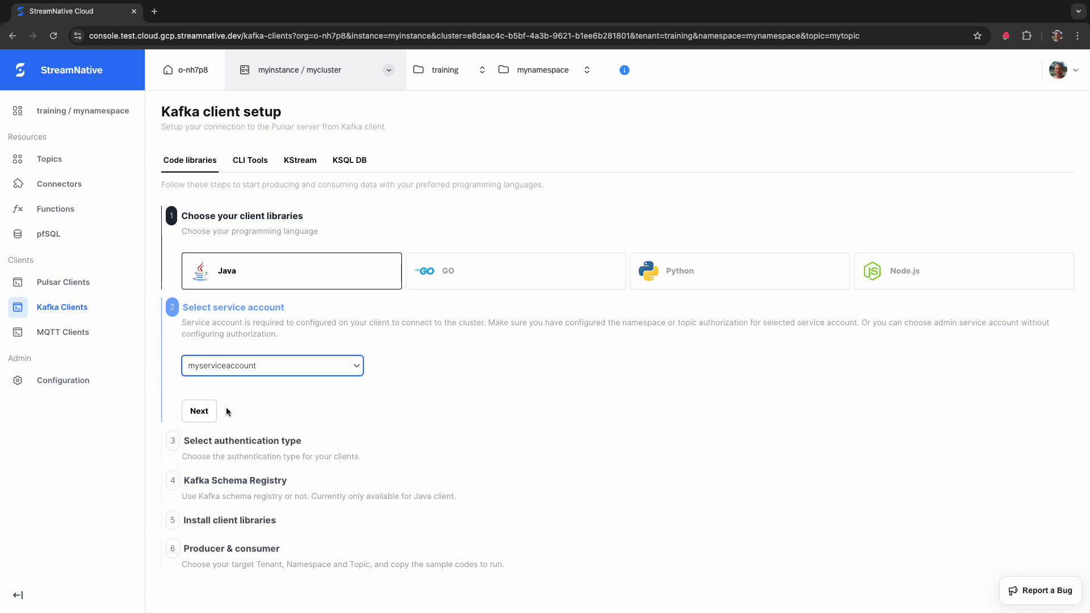
Step: Advance the Java client setup with OAuth2 authentication and the Kafka schema registry off, through to the producer and consumer sample code
click(199, 411)
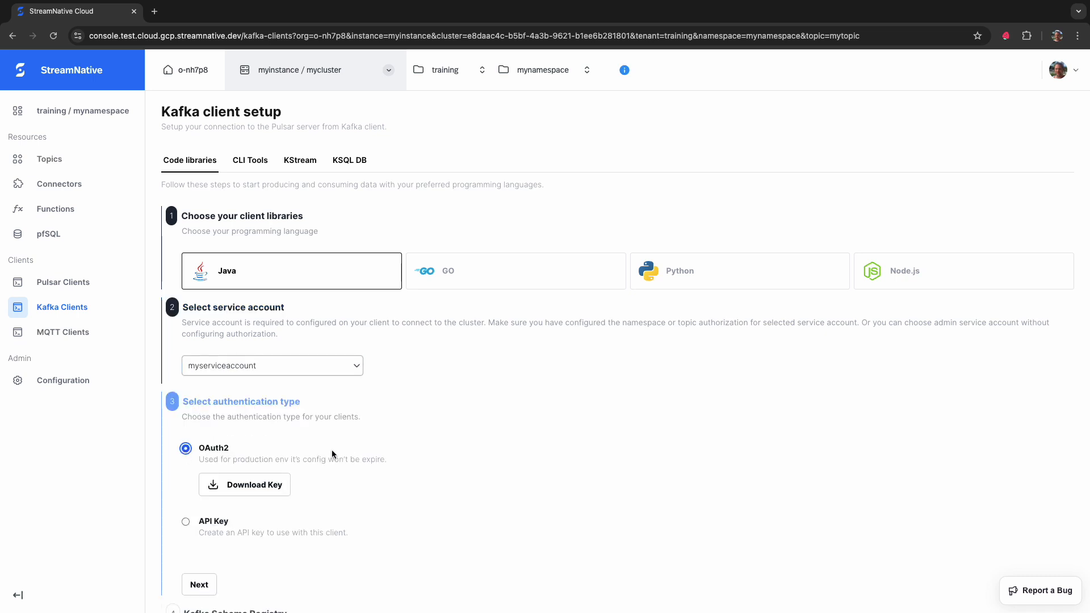
scroll(340, 453, down, 2)
click(205, 476)
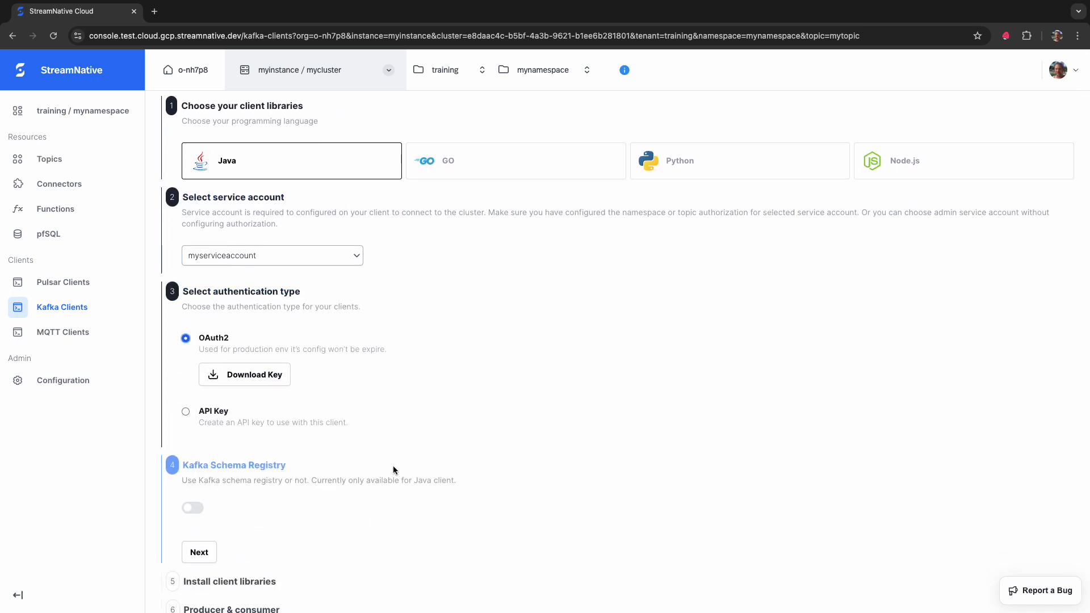
click(207, 506)
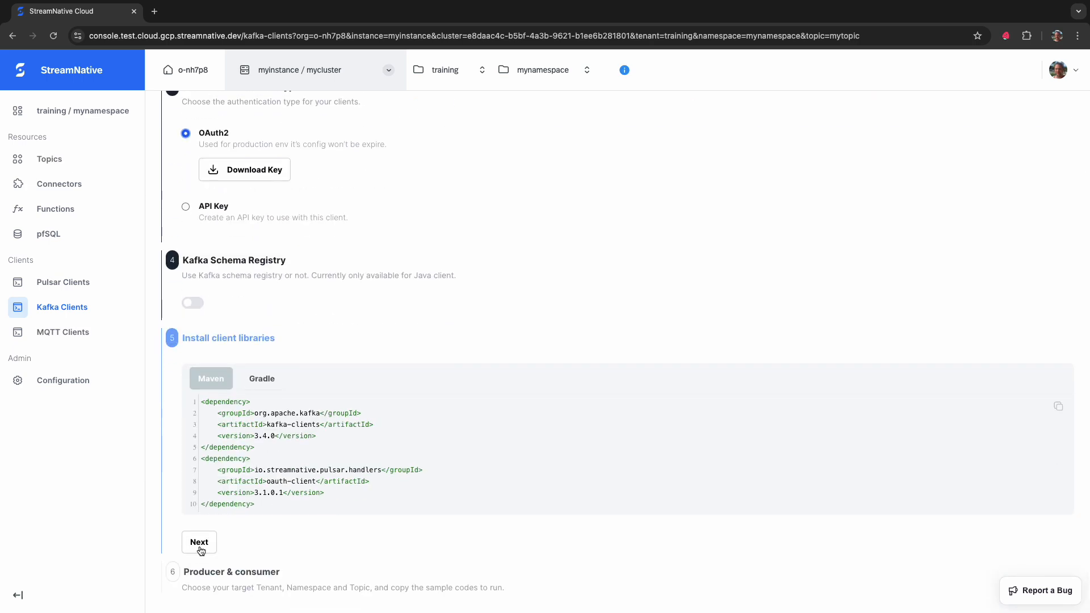
click(200, 548)
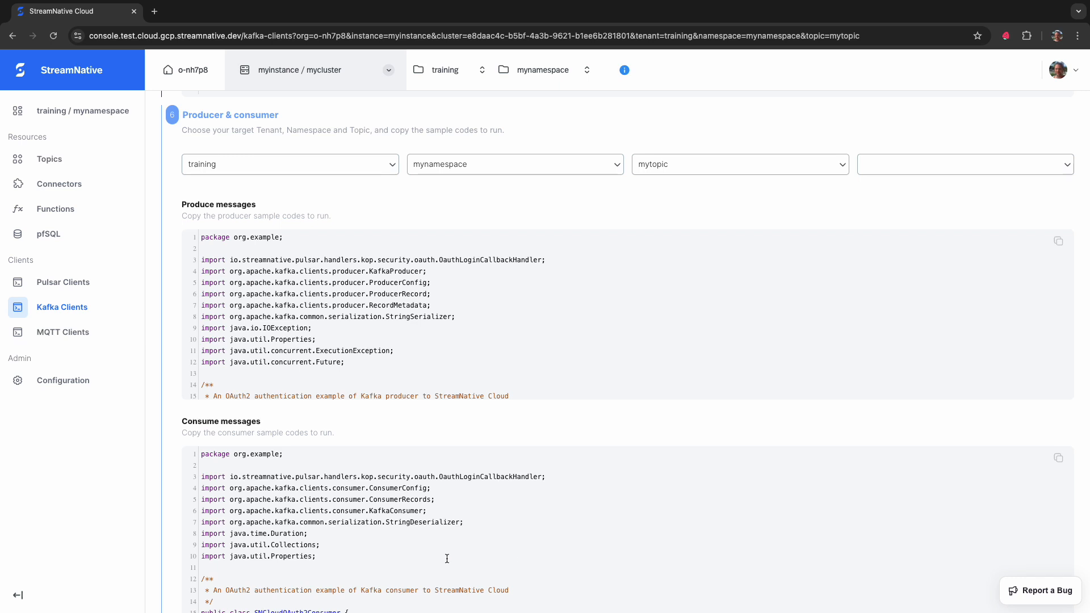
Step: Open the organization's service accounts and examine the key, token and binding actions available for the byoc account
click(1058, 70)
click(997, 178)
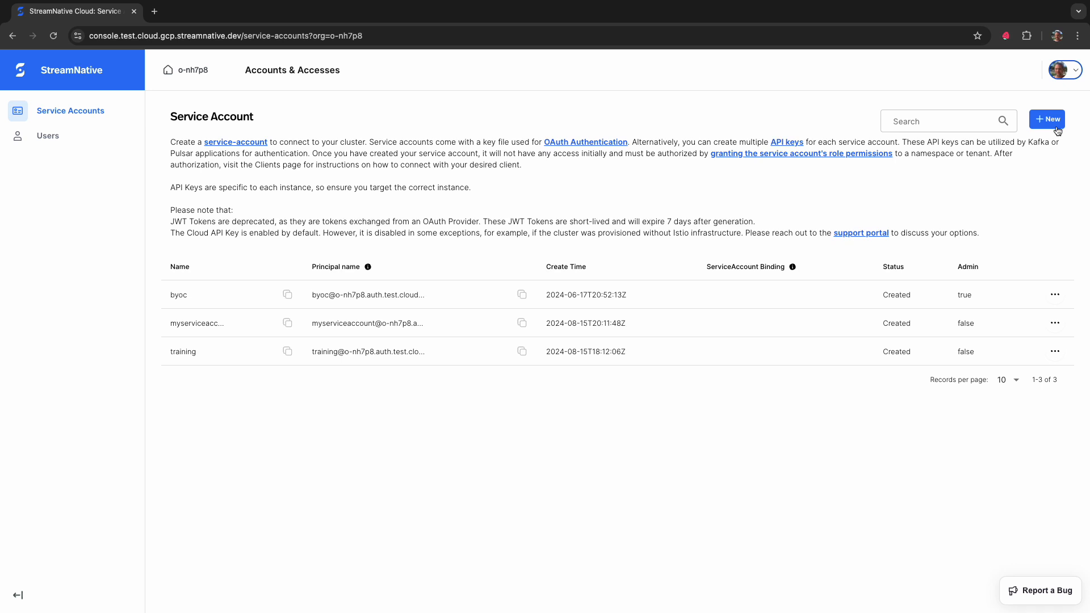
click(1054, 296)
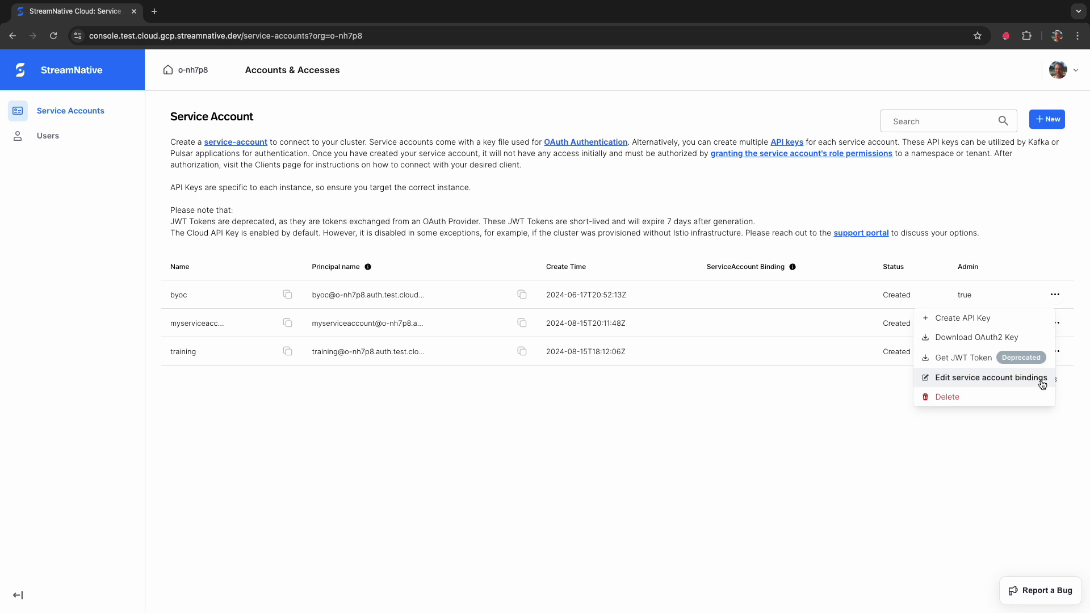
click(895, 429)
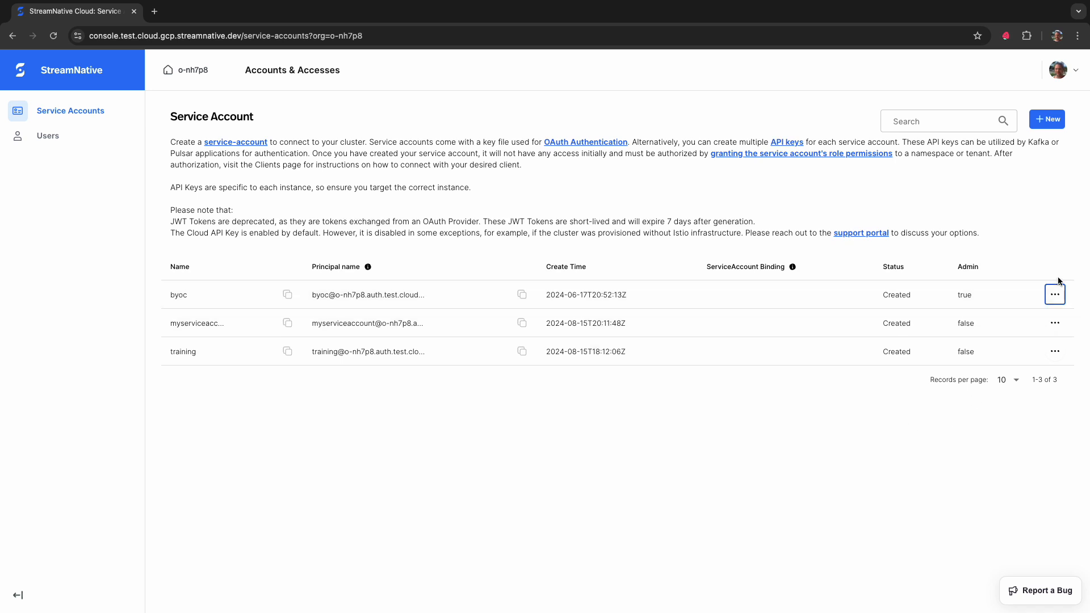
click(1059, 69)
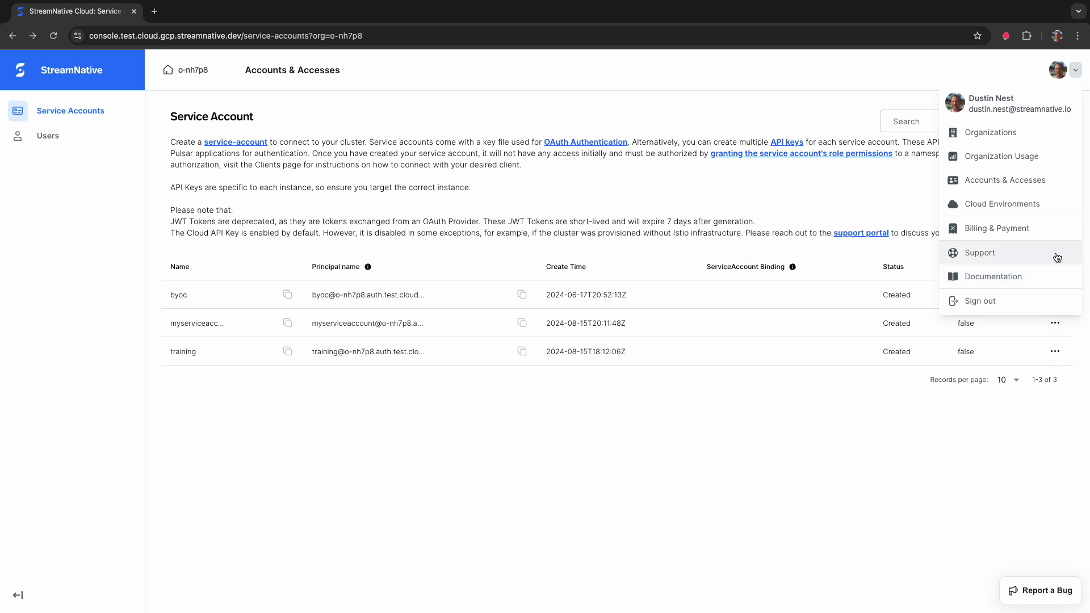
click(718, 456)
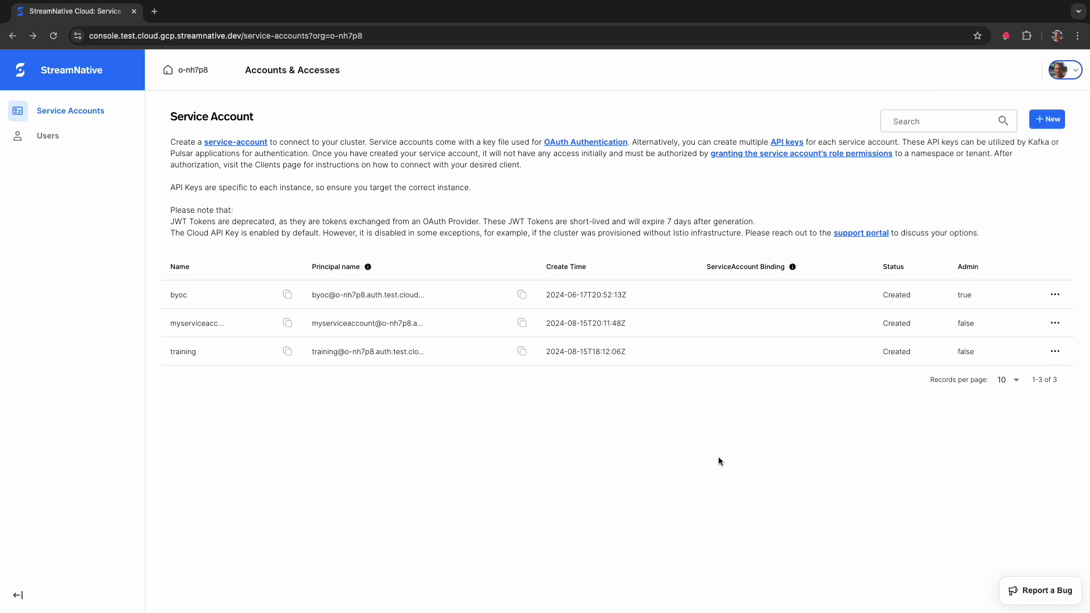